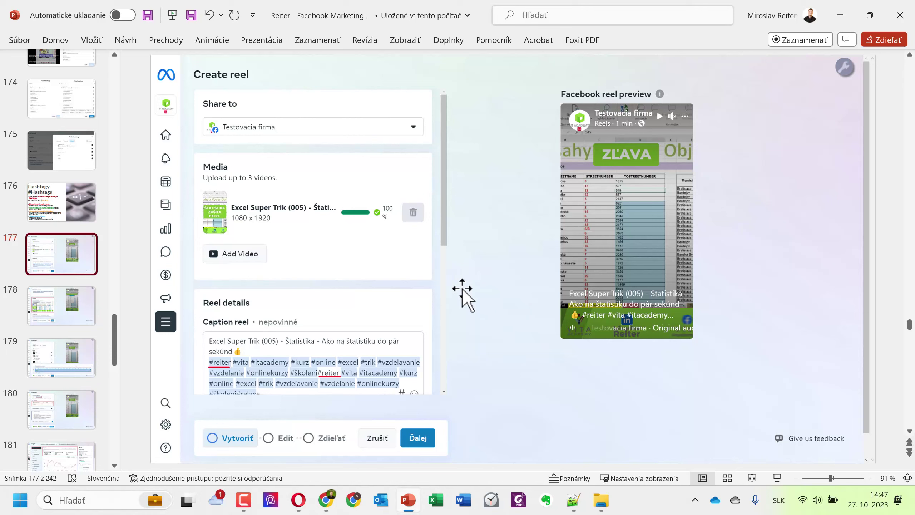
Switch to the Meta Business Suite reel composer and examine the existing hashtag in the caption.
click(840, 15)
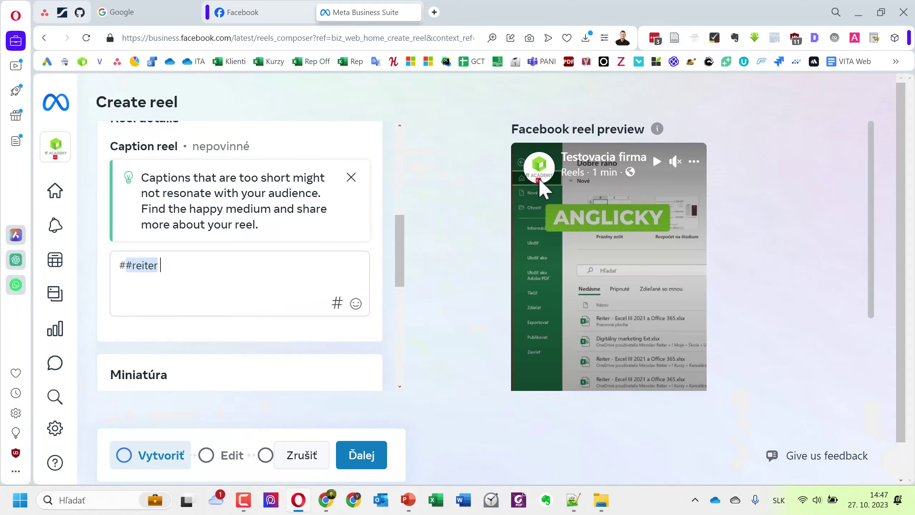
click(117, 262)
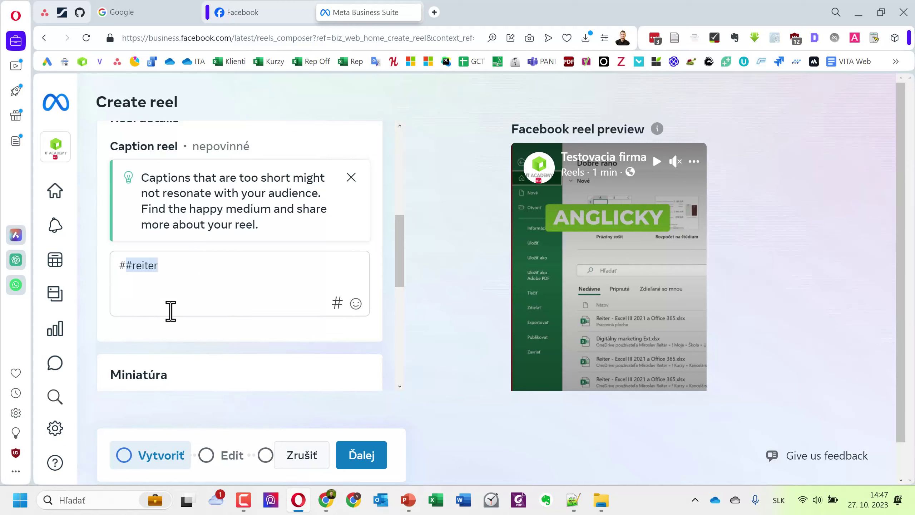
click(151, 266)
key(shift+Home)
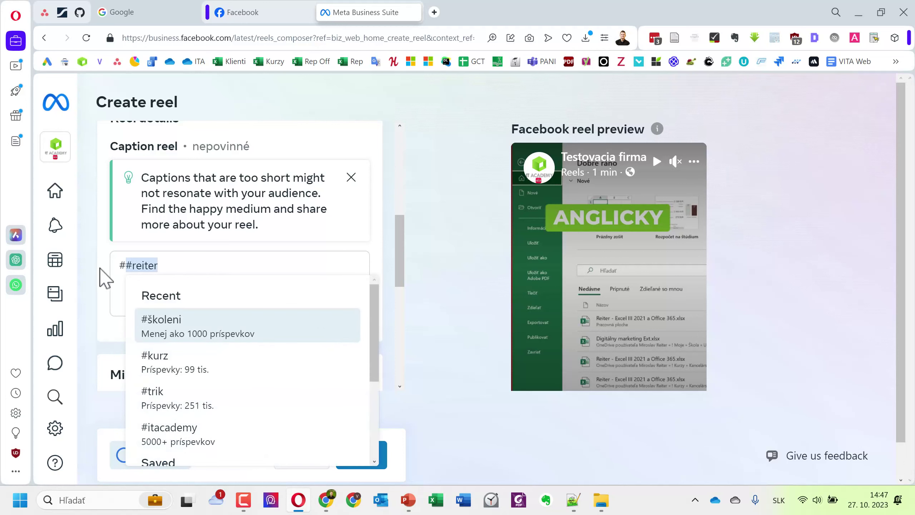
shift+click(123, 265)
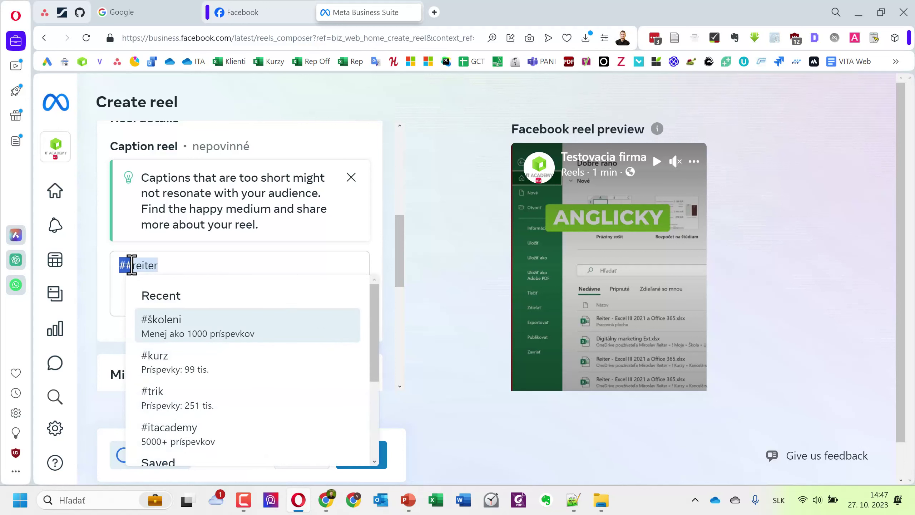
drag(158, 266, 124, 267)
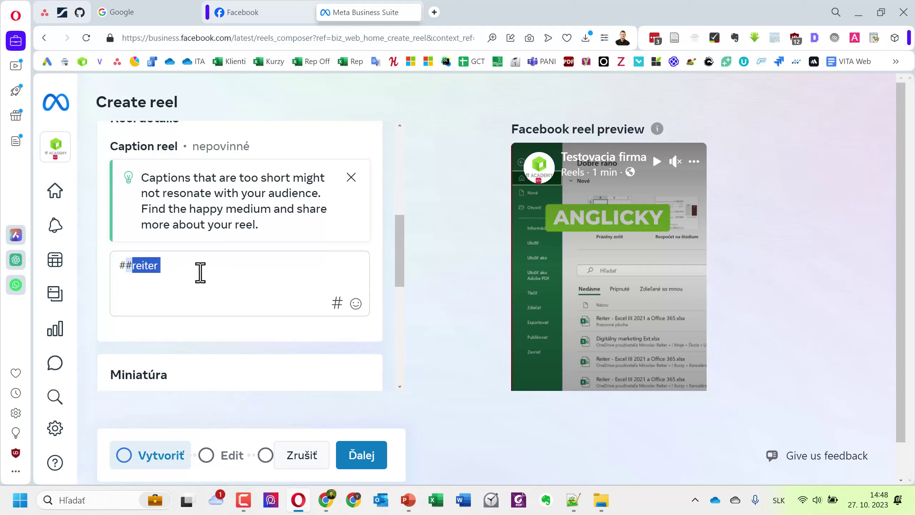
click(206, 263)
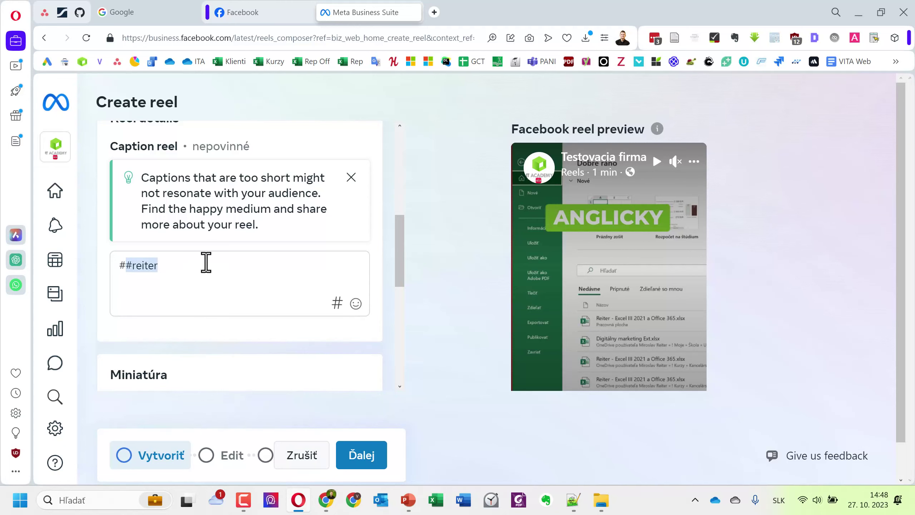
Review the saved hashtags and the hashtag search for the reel caption, adding none.
click(337, 303)
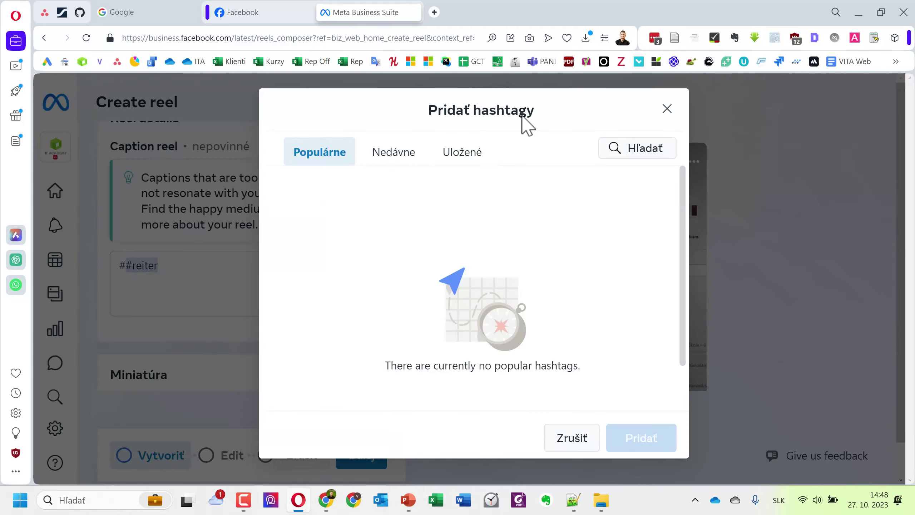
click(468, 155)
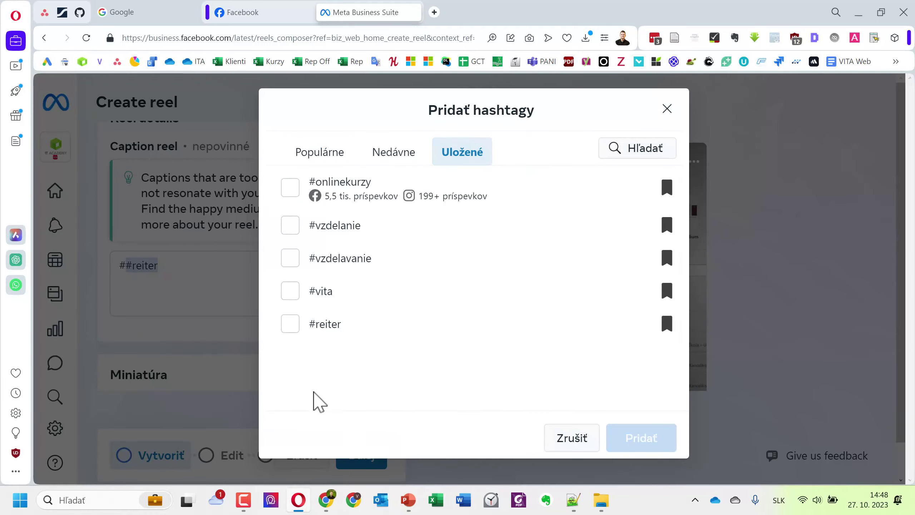
click(608, 151)
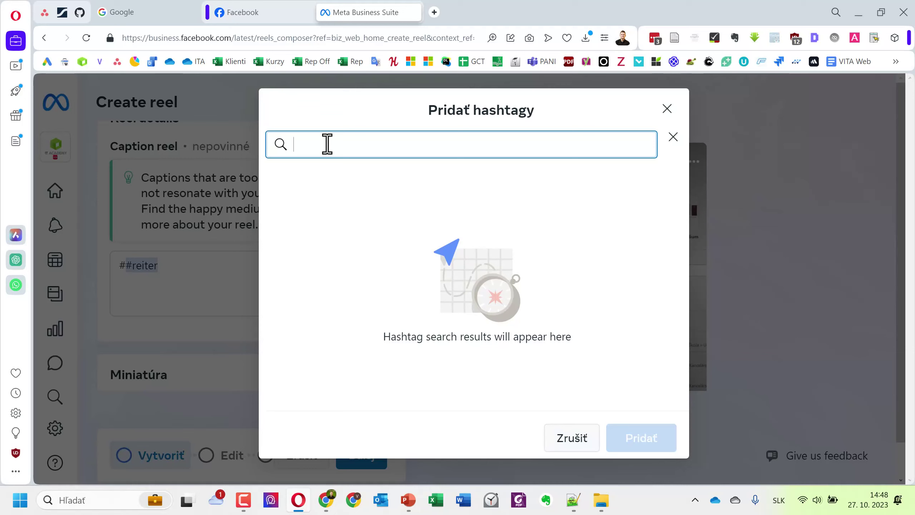
click(671, 137)
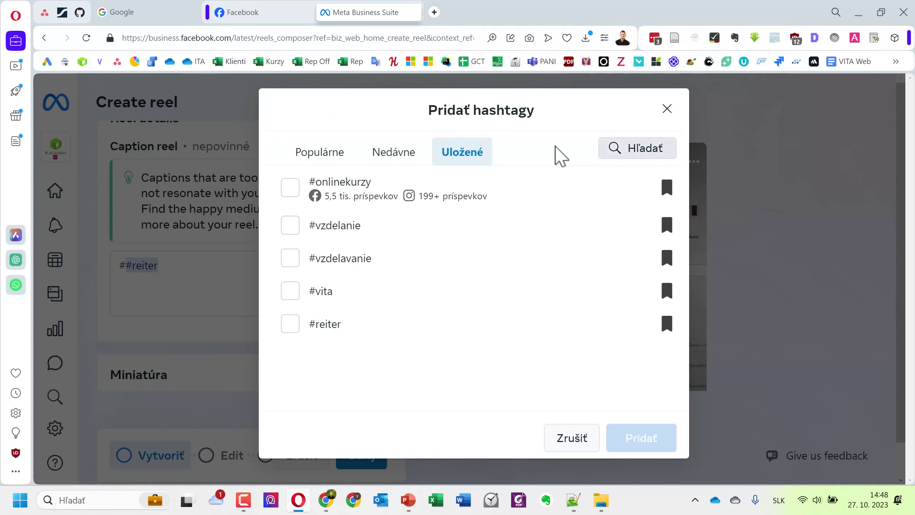
key(Escape)
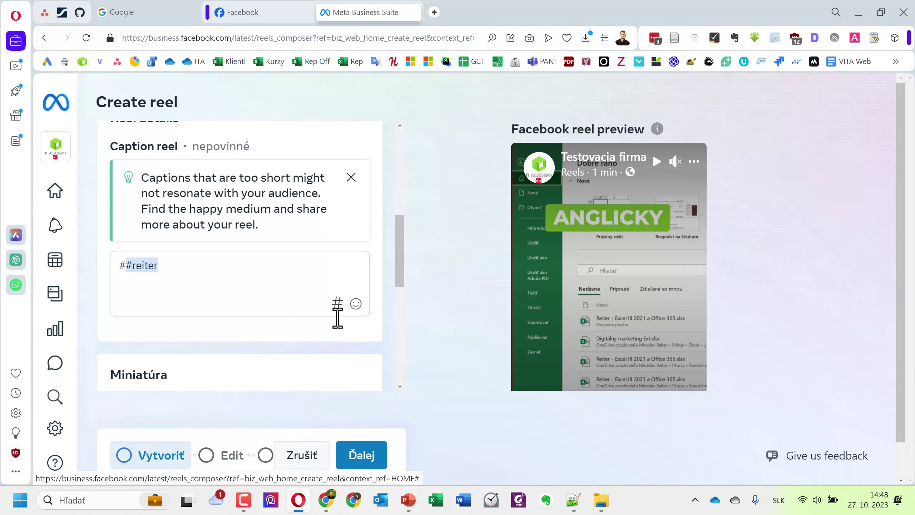
Search the hashtags for "itacademy" and select #ITAcademy and #itacademy.
click(337, 304)
click(634, 148)
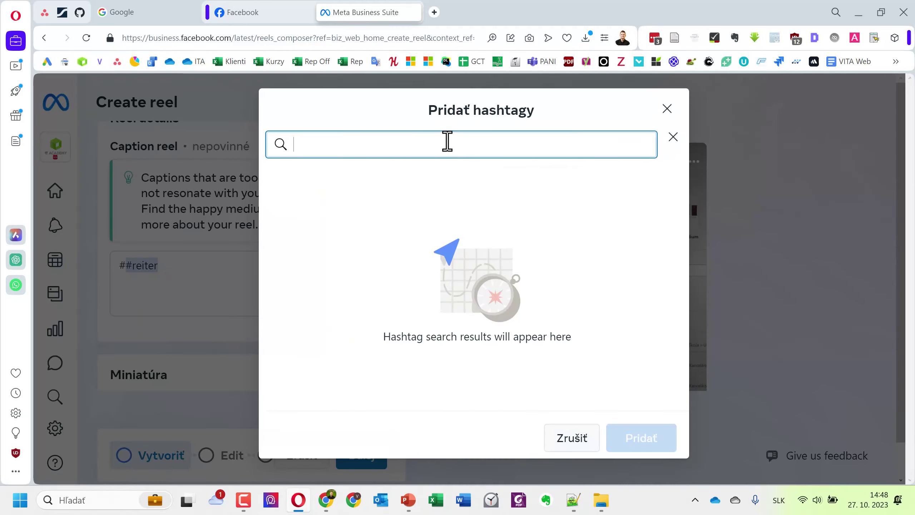
text(itacademy)
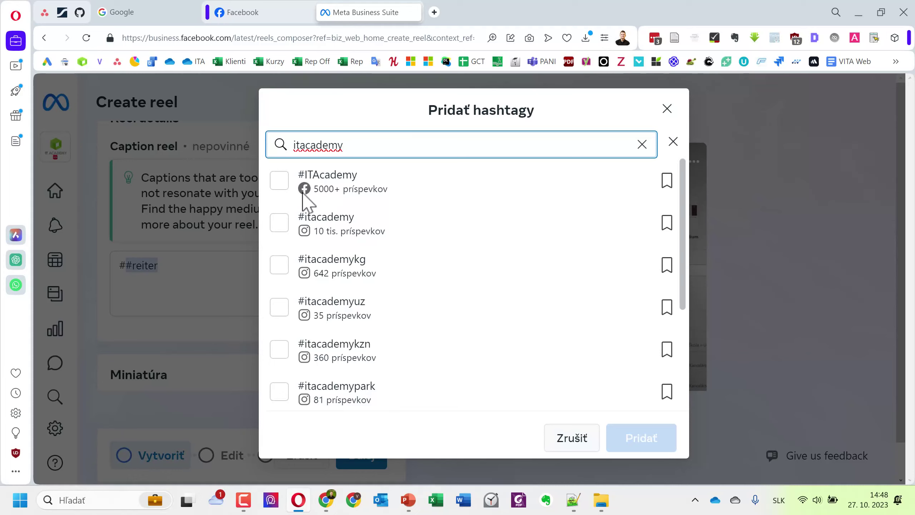
click(284, 188)
click(280, 222)
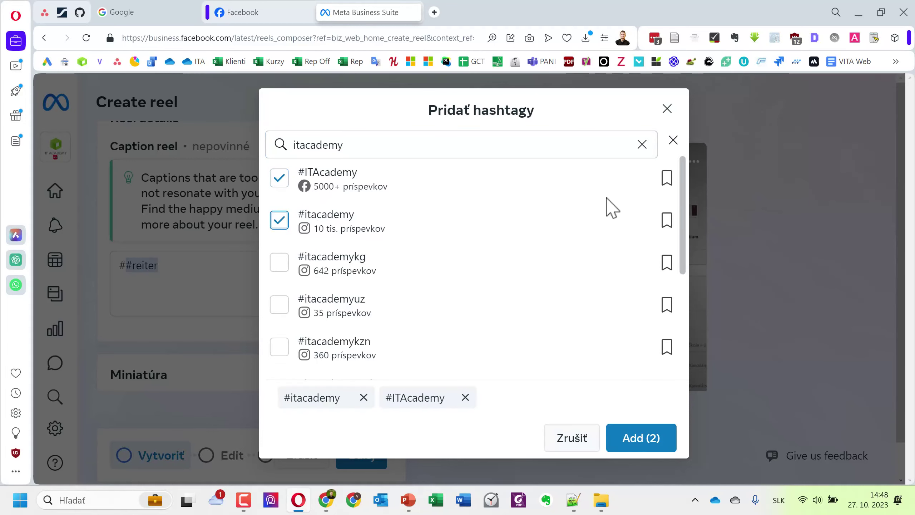
Save #ITAcademy and #itacademy to the saved hashtags and add both to the reel caption.
click(667, 180)
click(667, 220)
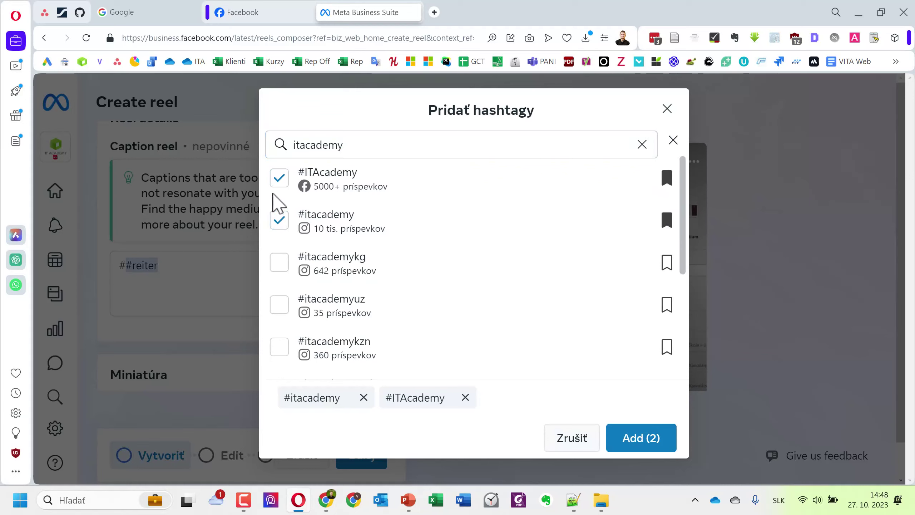
click(640, 447)
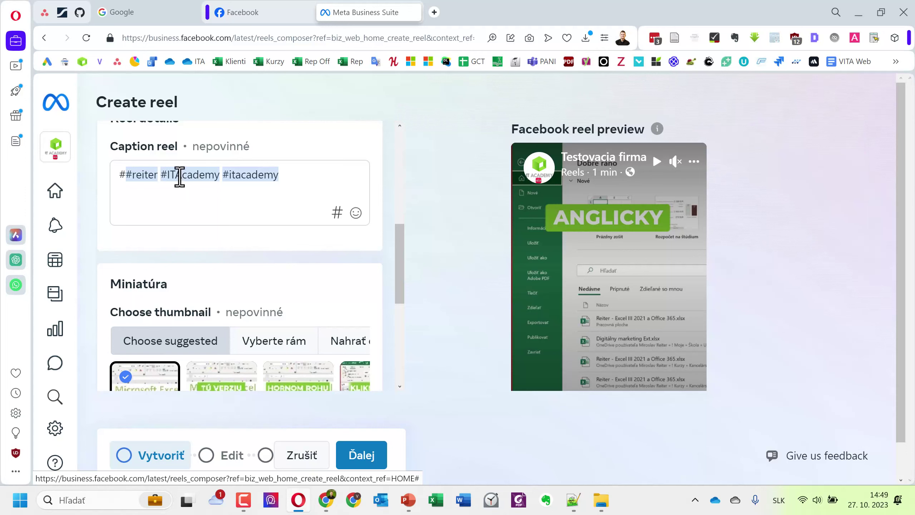
Check the list of saved hashtags for the newly bookmarked #ITAcademy and #itacademy entries.
drag(181, 176, 168, 177)
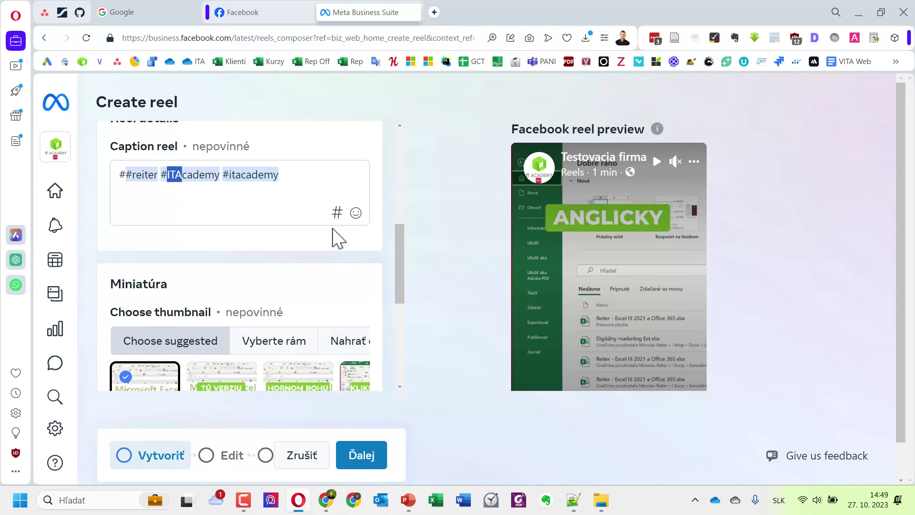
click(337, 213)
click(451, 151)
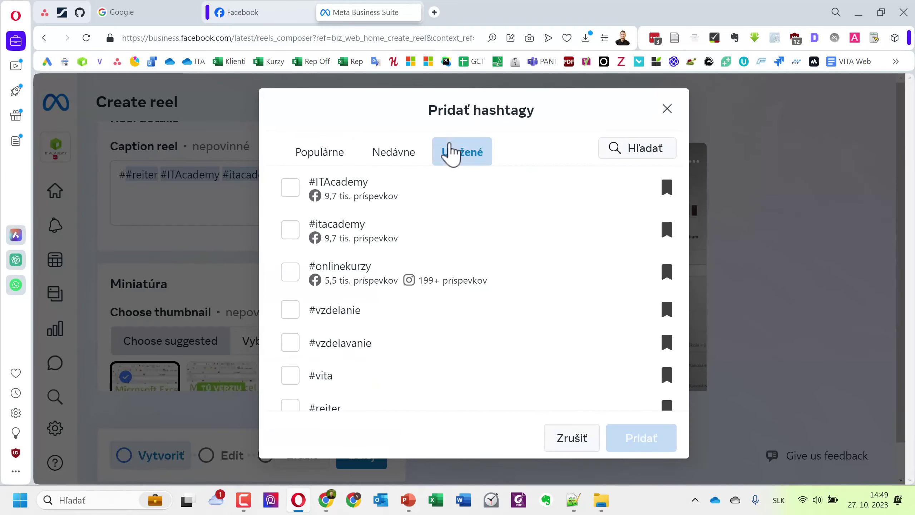
scroll(450, 221, down, 1)
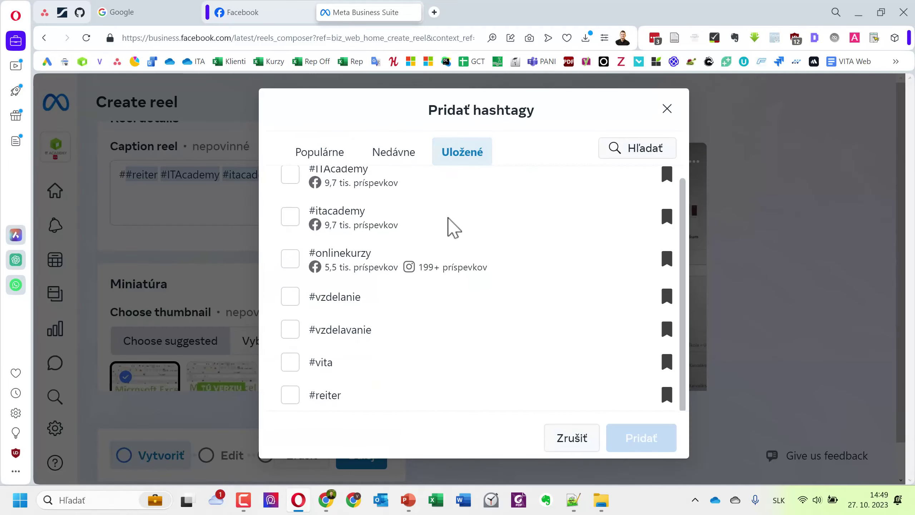
scroll(452, 229, up, 1)
scroll(452, 229, down, 1)
scroll(450, 232, up, 1)
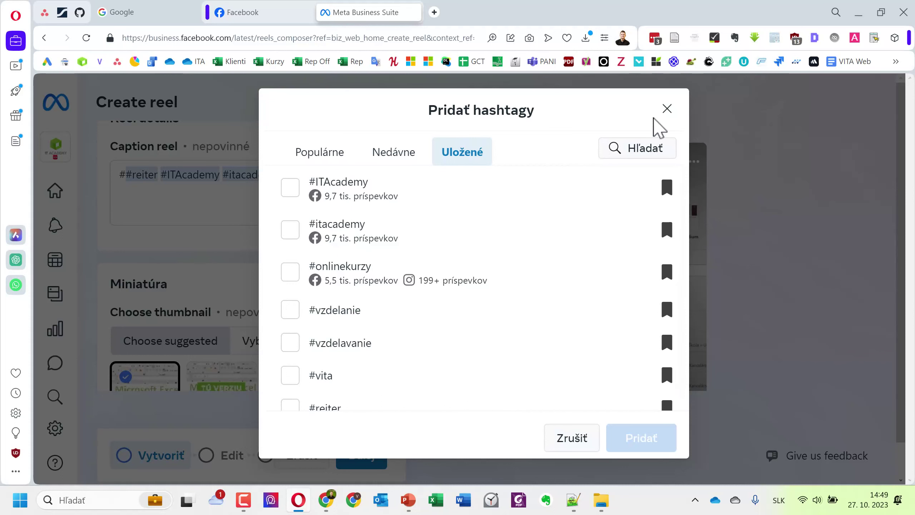
click(667, 109)
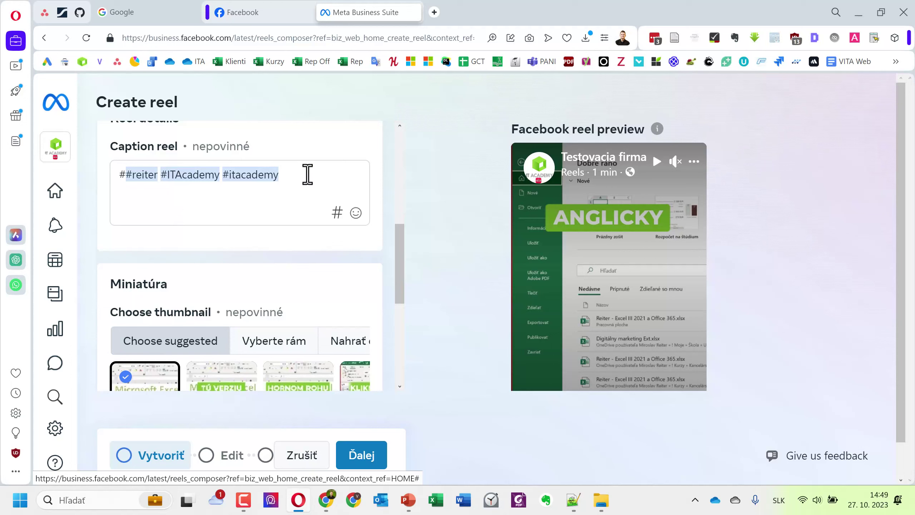
Delete #ITAcademy and the extra # at the start of the reel caption.
drag(227, 176, 165, 177)
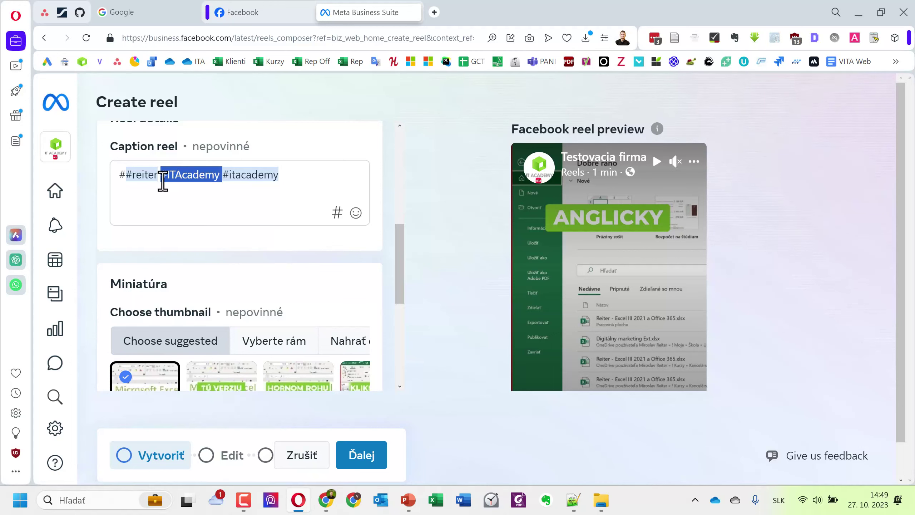
key(BackSpace)
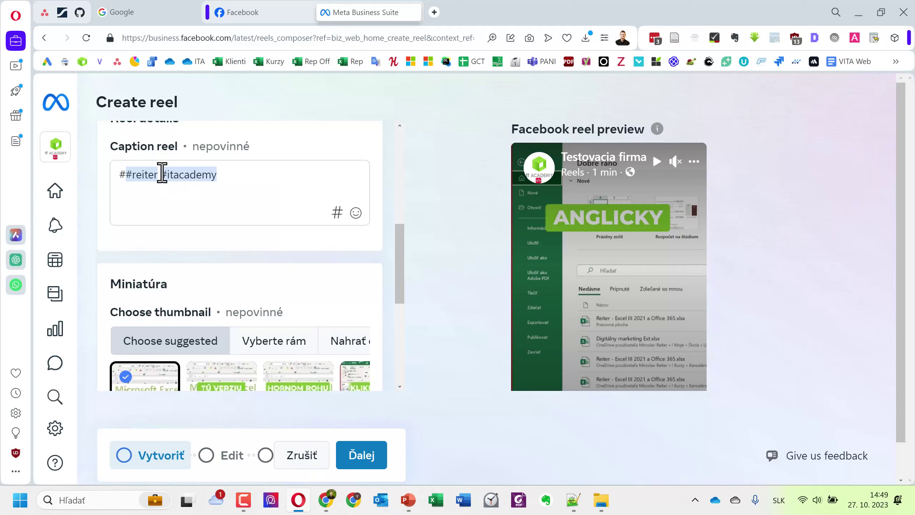
drag(123, 178, 115, 179)
key(BackSpace)
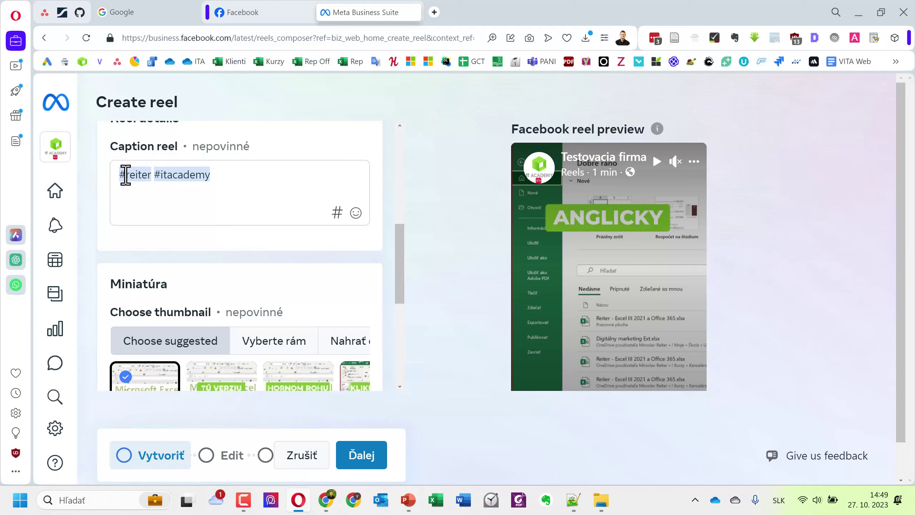
Capitalise the first letter of the caption's first hashtag and change the second one to #ITacademy.
click(125, 177)
key(Delete)
text(R)
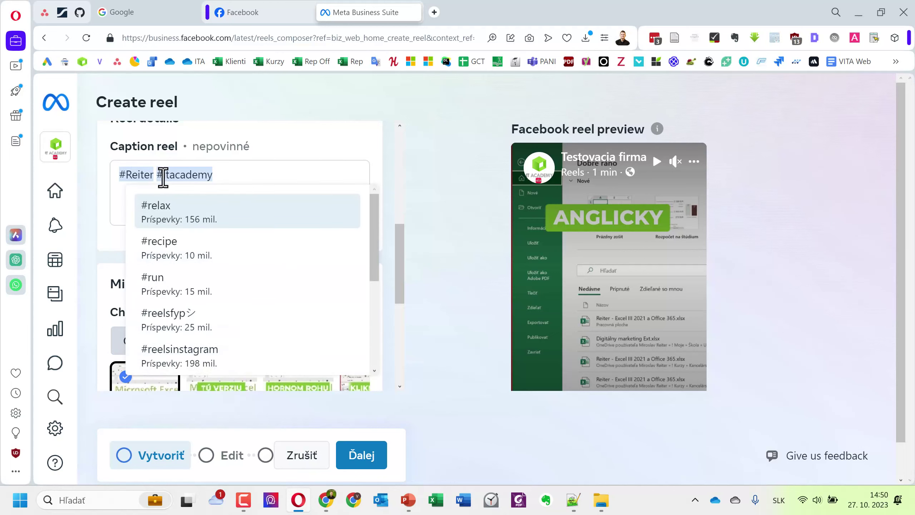
click(225, 174)
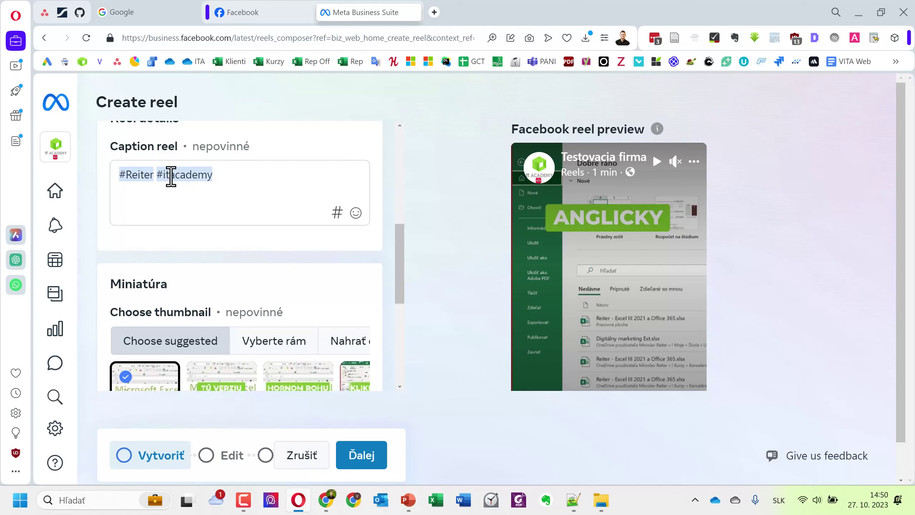
drag(164, 175, 172, 167)
text(IT)
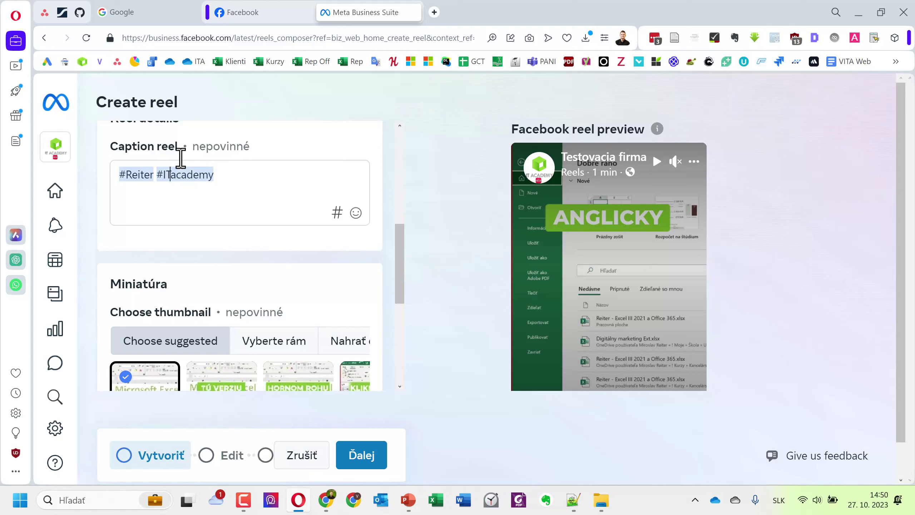
Return both caption hashtags to all lowercase, with the second one as #itacademy.
click(287, 182)
text(r)
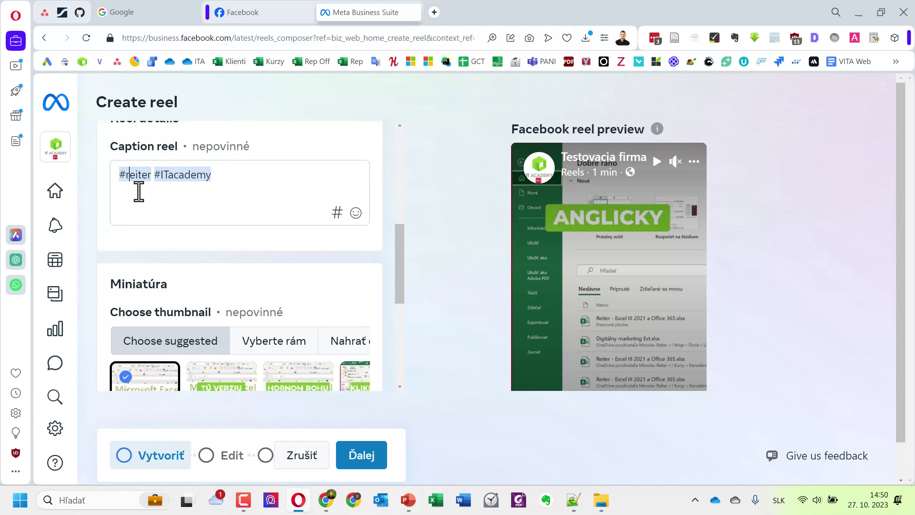
drag(167, 174, 160, 176)
text(it)
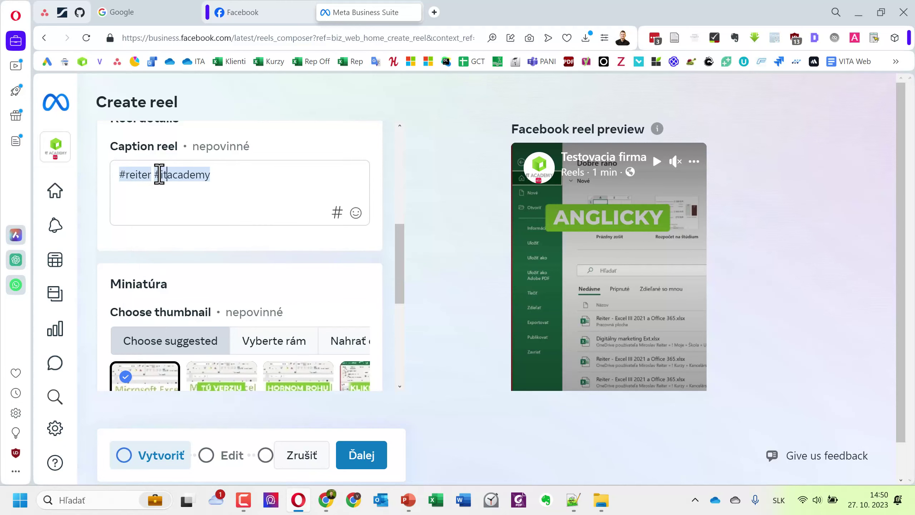
Look over the saved hashtags again from the reel caption without adding any.
key(End)
click(337, 213)
click(461, 159)
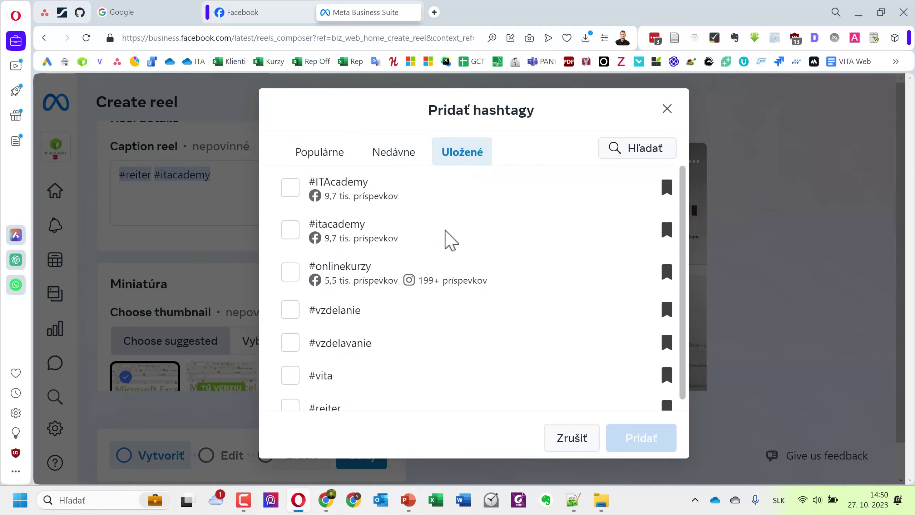
scroll(451, 240, down, 1)
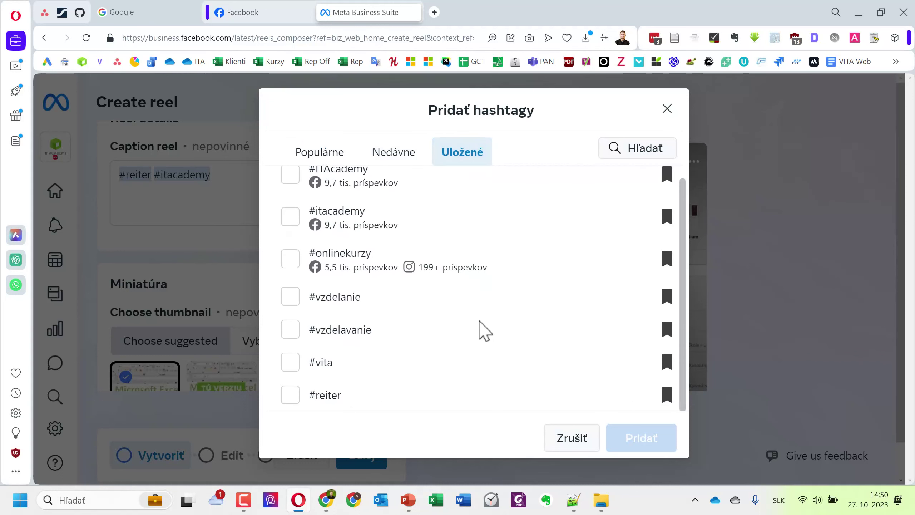
click(569, 439)
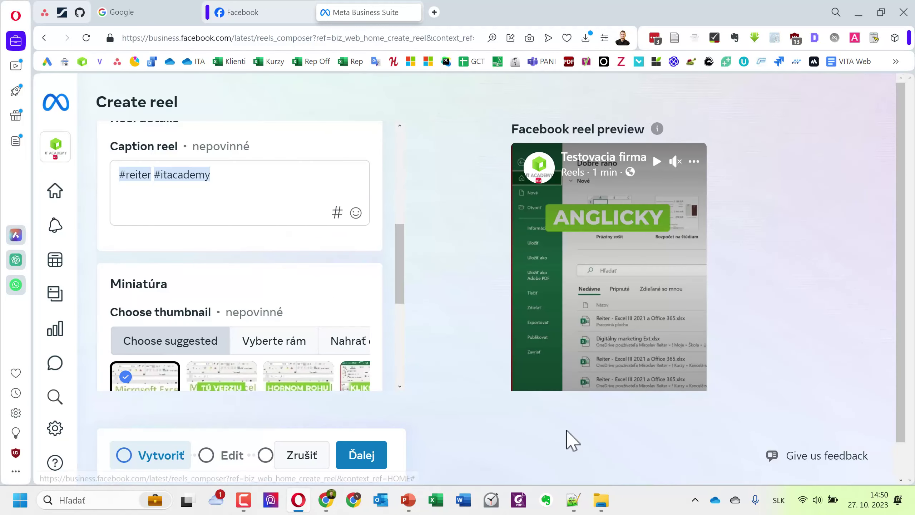
Copy "vedomostisunovodobeumenie" from the slogan hashtags on slide 176 in PowerPoint and return to the reel composer.
click(408, 499)
click(61, 202)
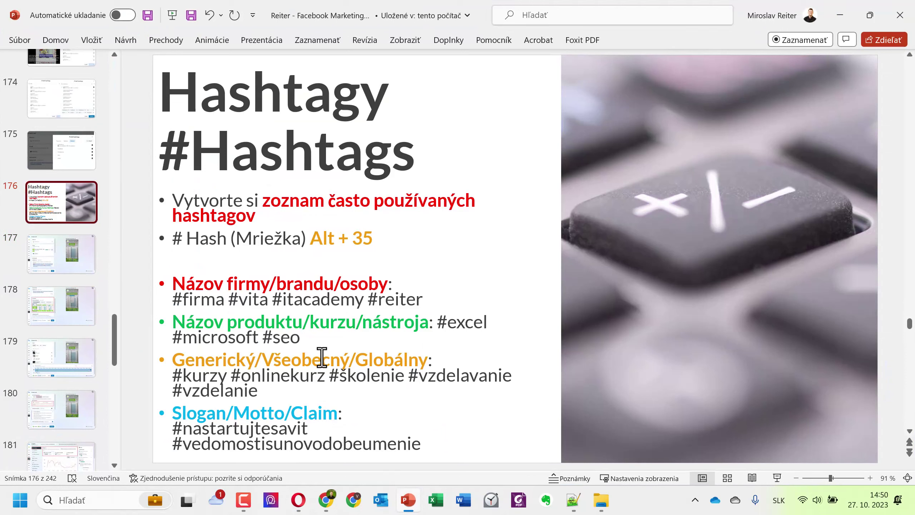
double_click(298, 444)
key(ctrl+c)
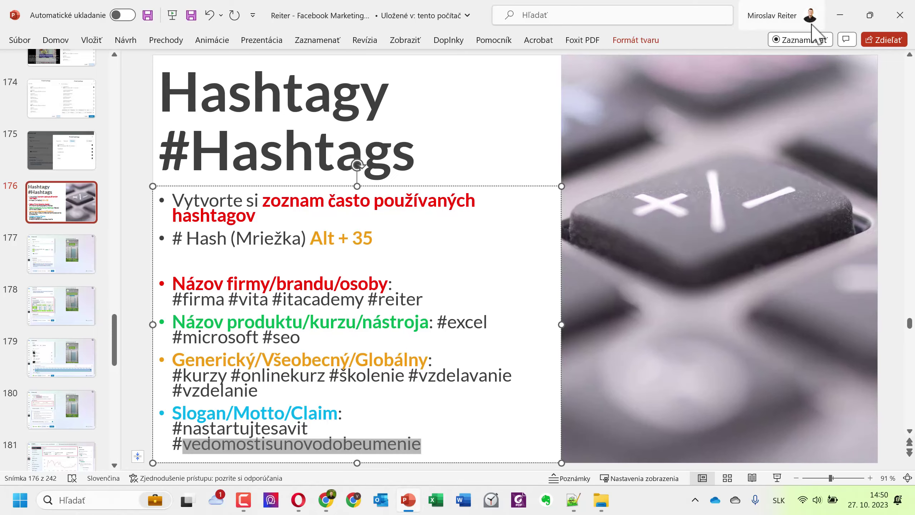
click(840, 16)
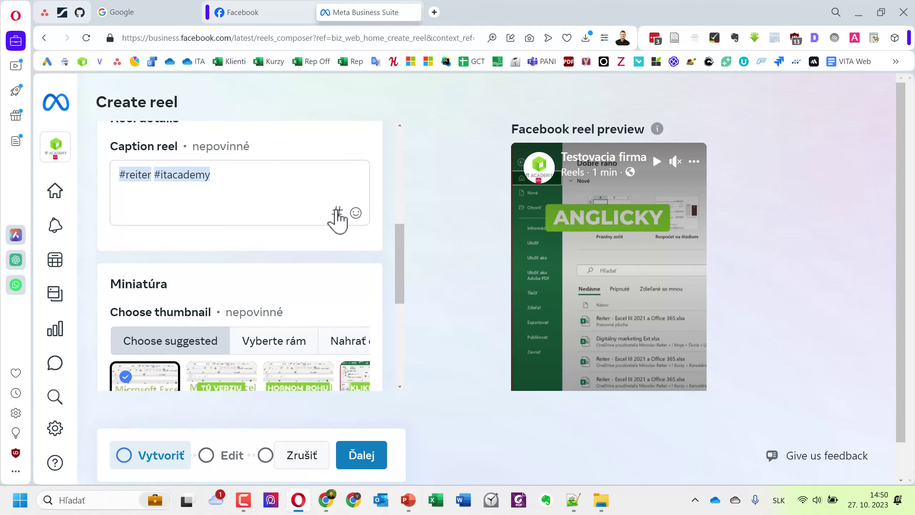
Search the hashtag picker for the copied "vedomostisunovodobeumenie", bookmark that hashtag and add it to the reel caption.
click(337, 214)
click(464, 154)
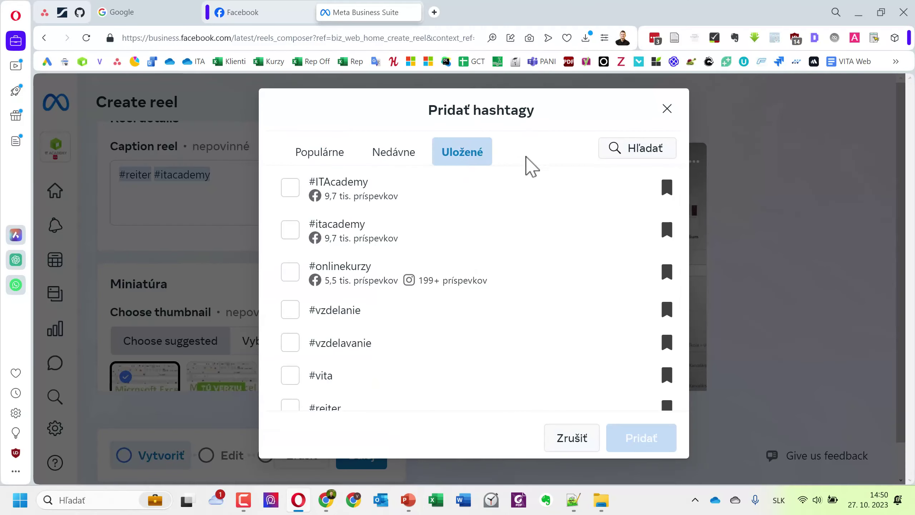
click(623, 149)
key(ctrl+v)
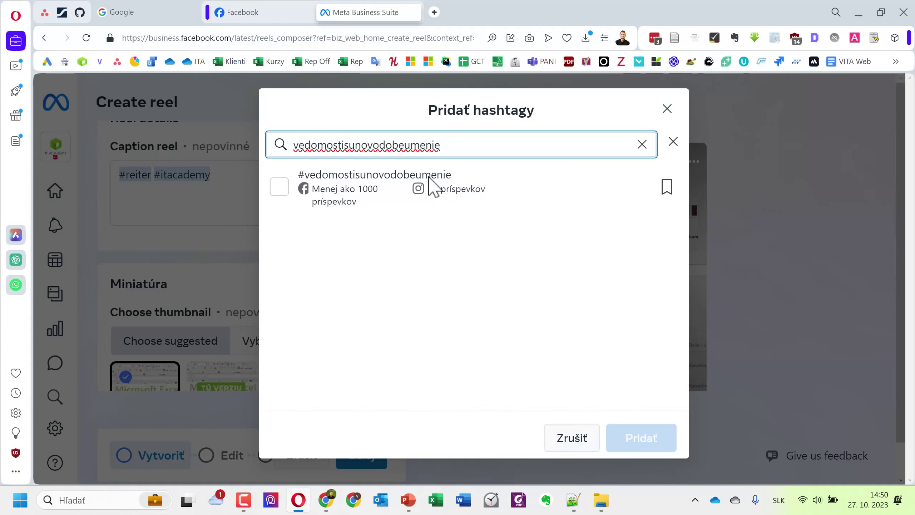
click(281, 186)
click(666, 185)
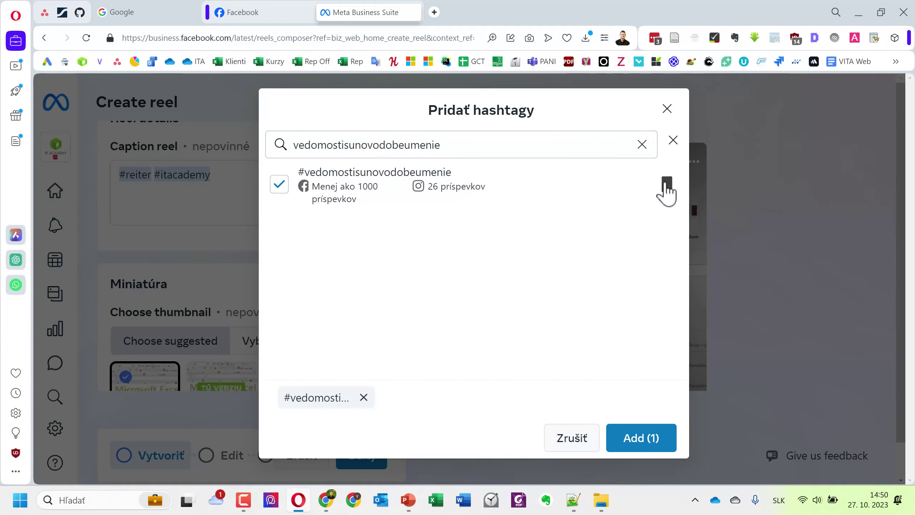
click(649, 443)
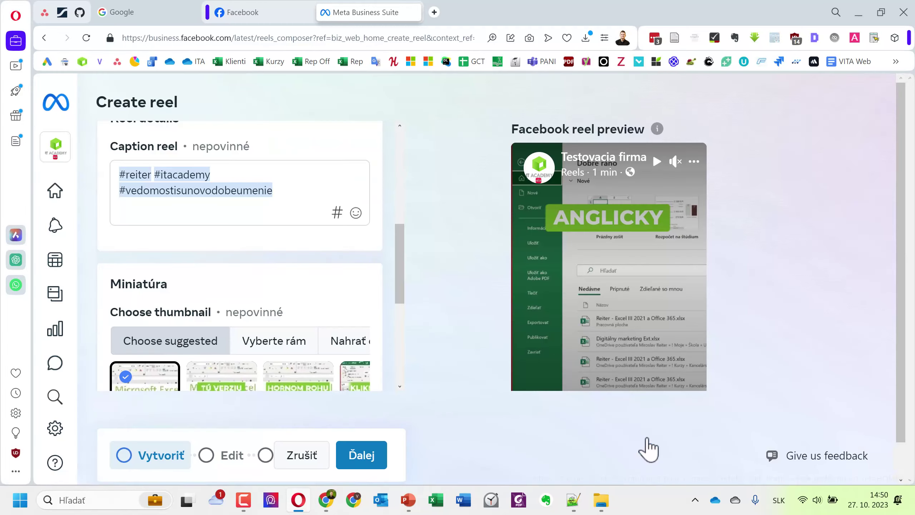
Insert two blank lines above the hashtags at the start of the reel caption.
click(120, 175)
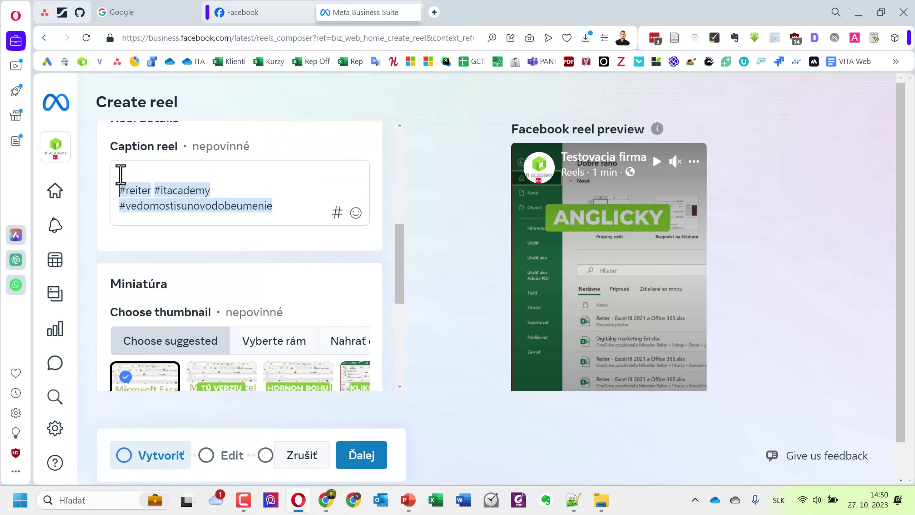
key(Return)
key(Return)
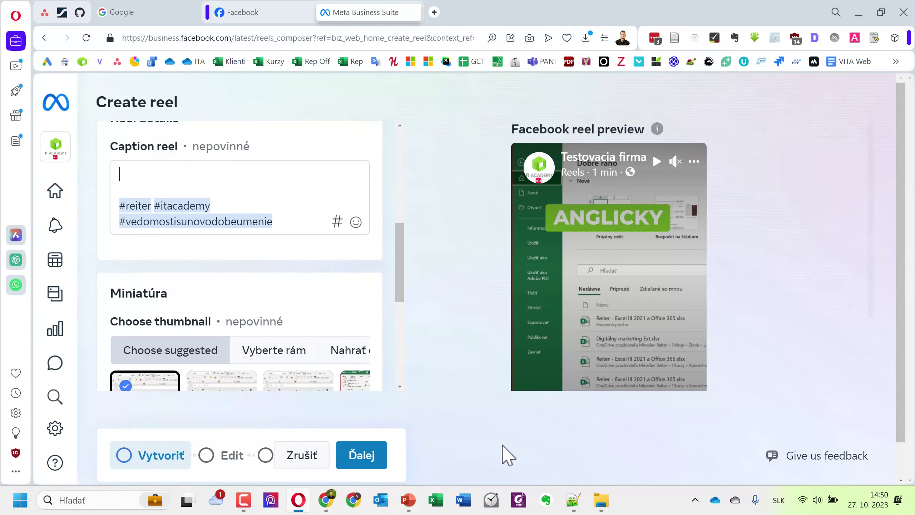
Copy the file name "Excel Super Trik (006) - Verzia Excelu" in File Explorer and paste it as the caption's first line.
click(601, 501)
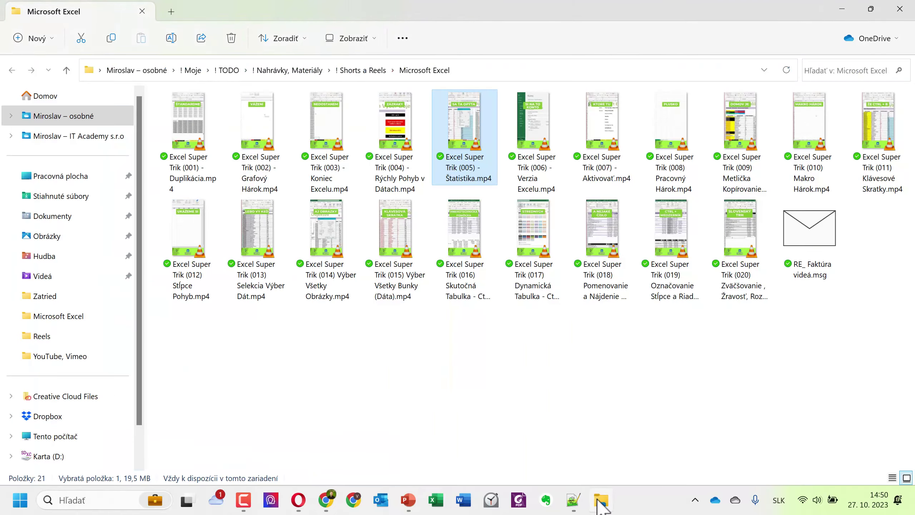
click(533, 143)
key(F2)
key(ctrl+c)
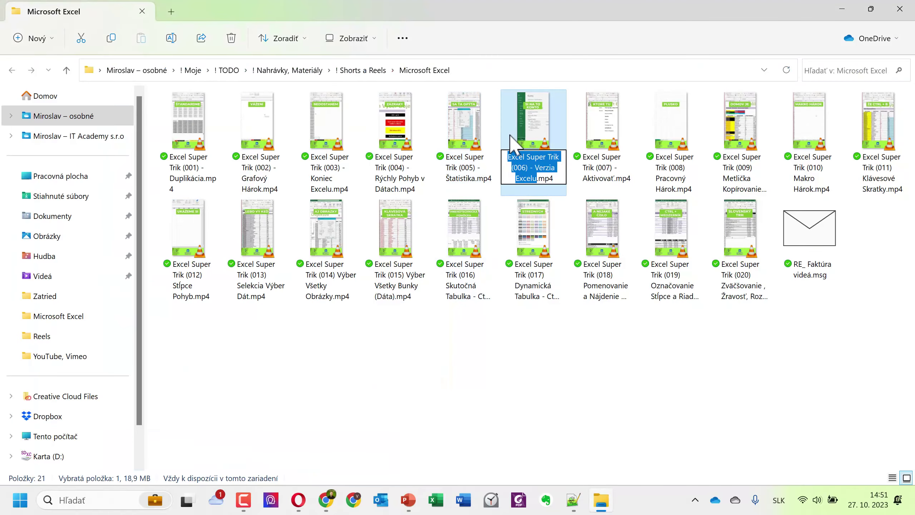
click(843, 9)
key(ctrl+v)
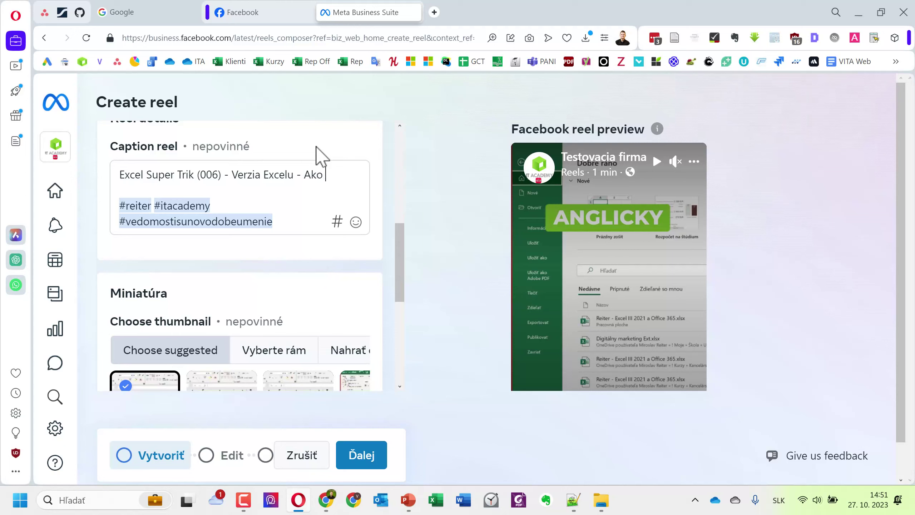
Extend the caption title with "- Ako Zistiť verziu Excelu?" and append a thumbs-up emoji.
text(- Ako Zistiťž)
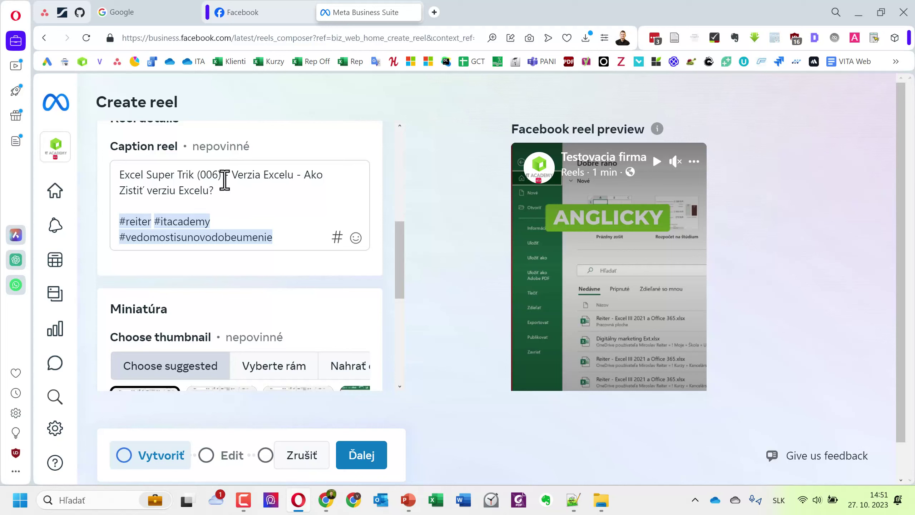
key(super+period)
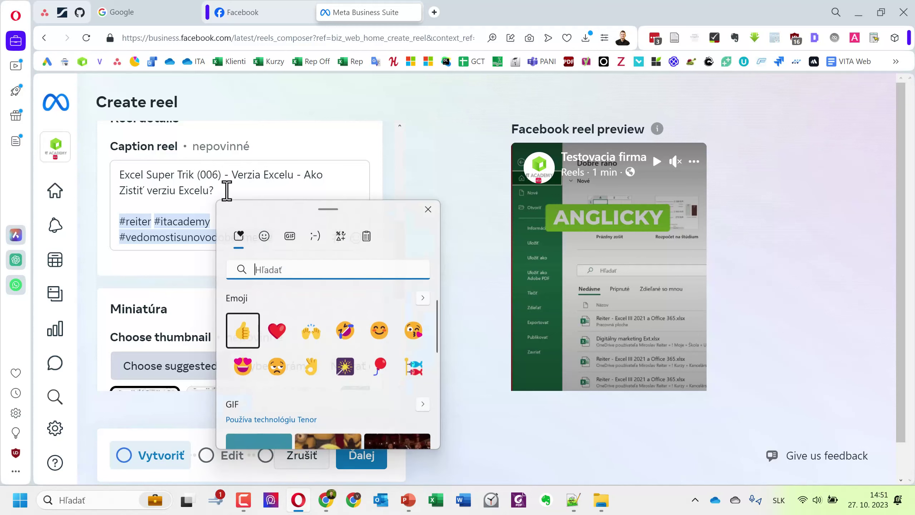
click(239, 339)
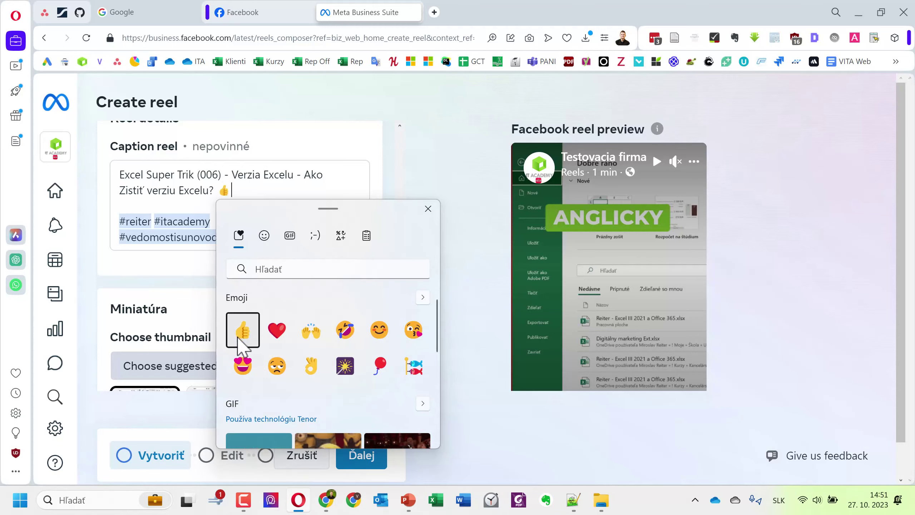
click(429, 211)
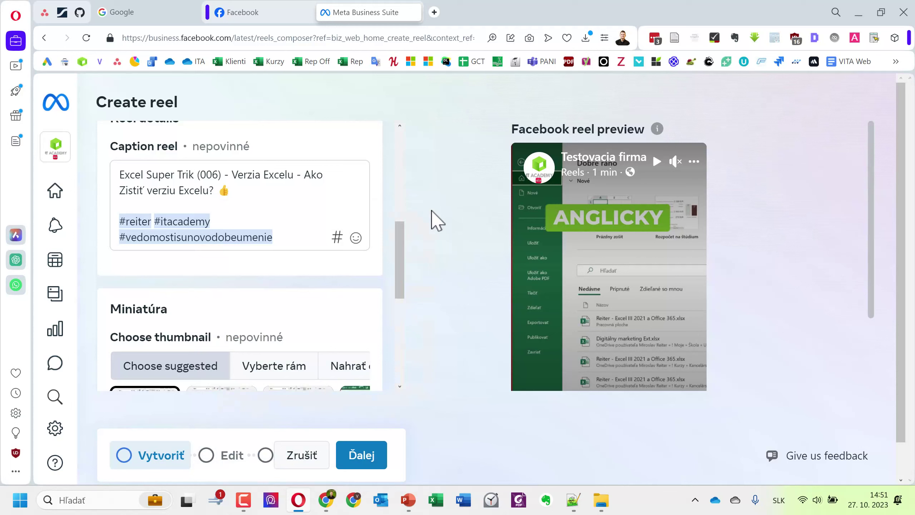
Search Facebook for #nba, look at that hashtag's page, and return to the reel composer.
mouse_move(612, 236)
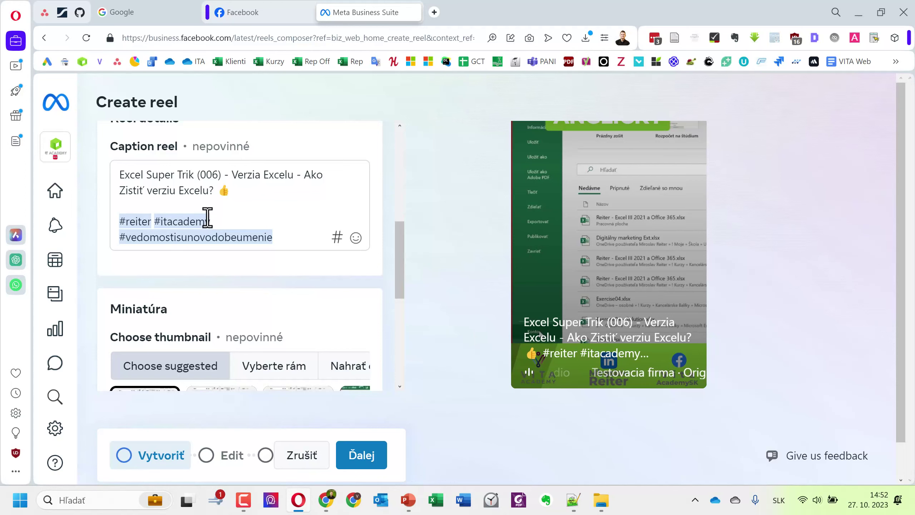
click(257, 15)
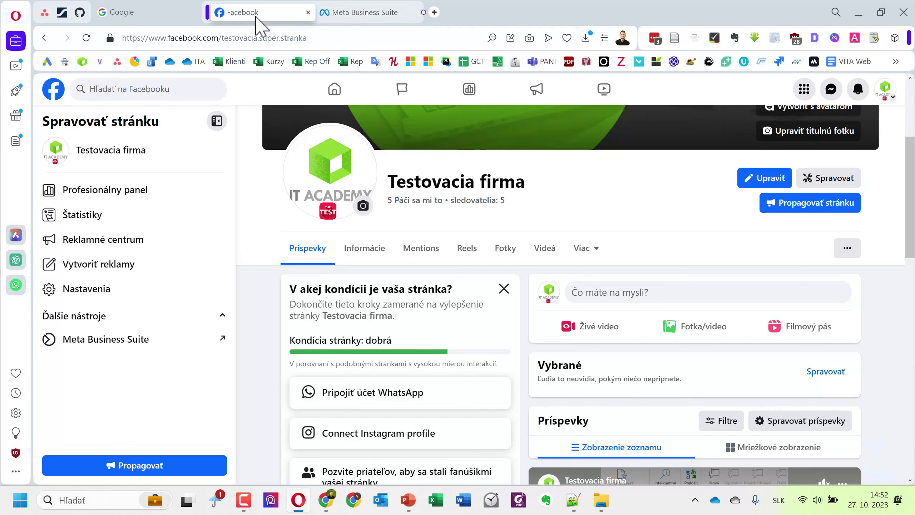
click(54, 91)
click(137, 90)
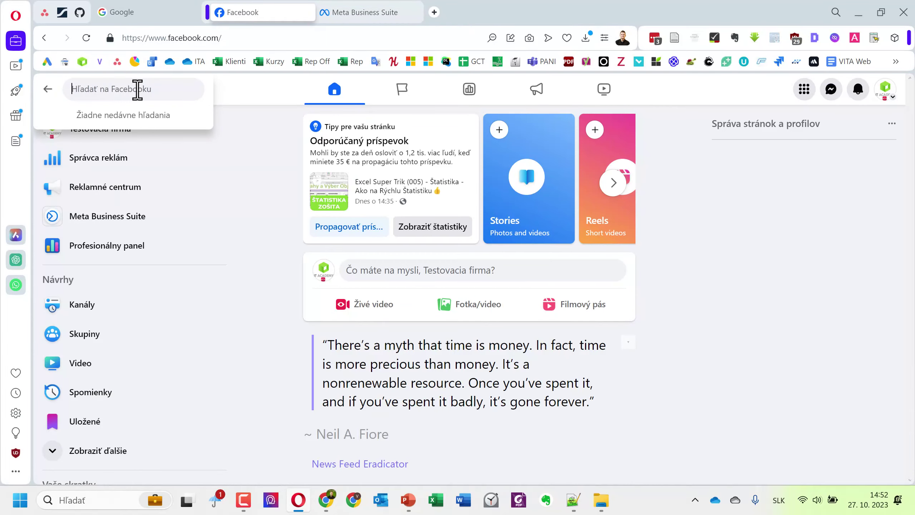
text(#n)
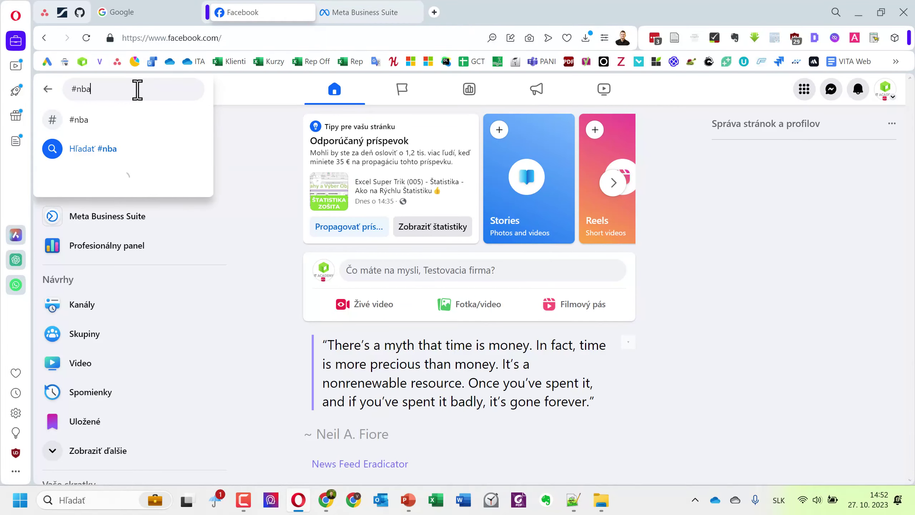
text(ba)
click(126, 119)
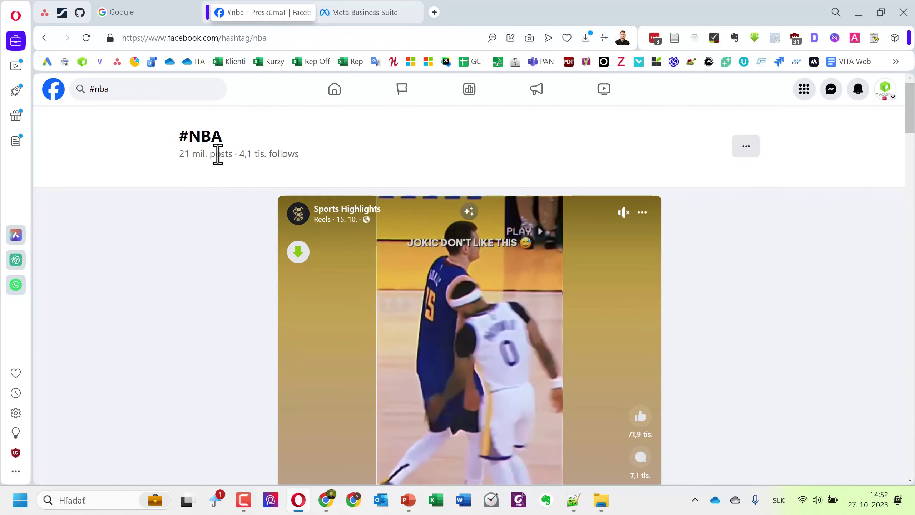
click(54, 90)
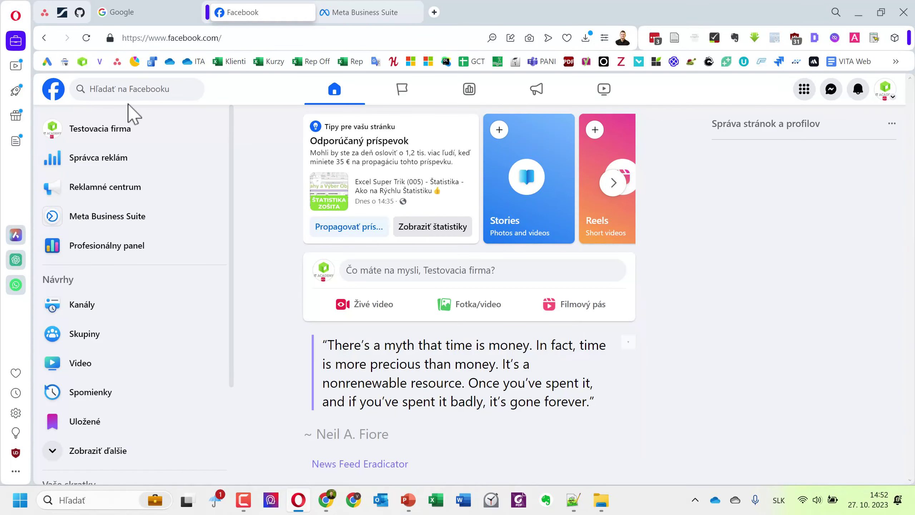
click(352, 12)
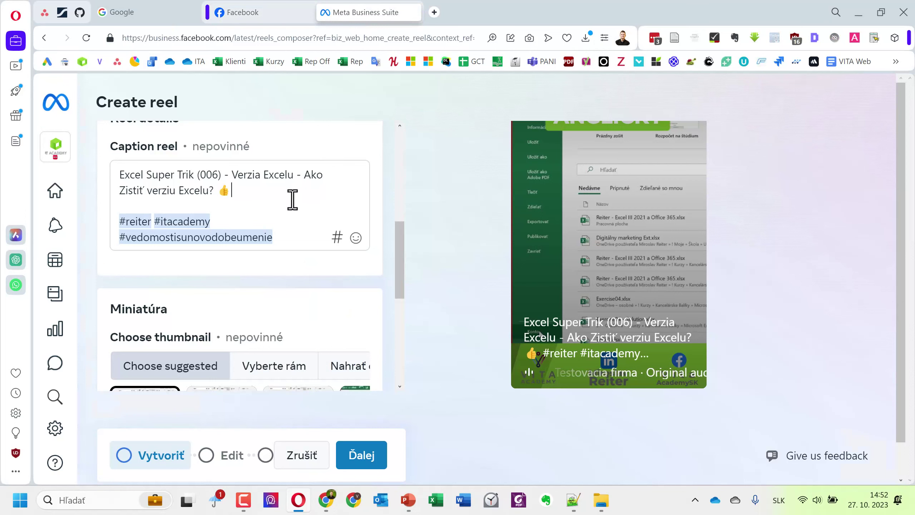
Display the reel composer in full screen and look over the suggested thumbnails below the caption.
key(F11)
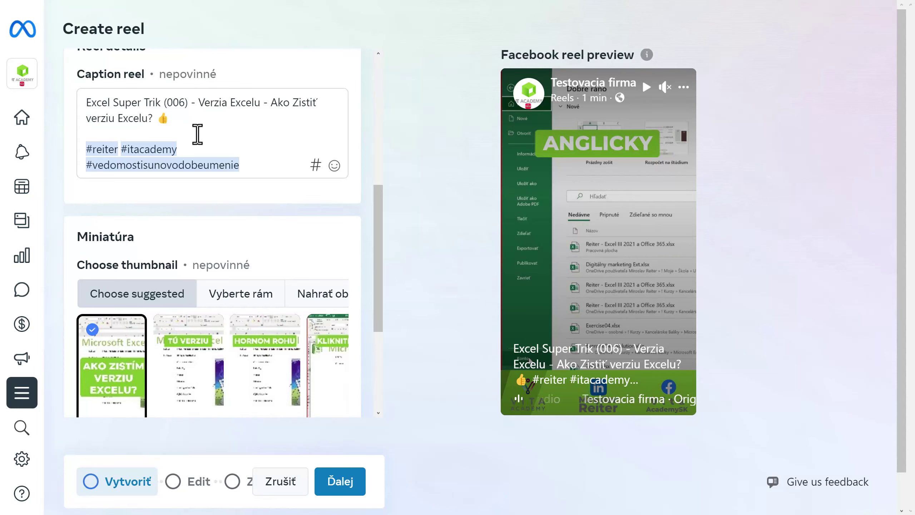
scroll(197, 135, down, 2)
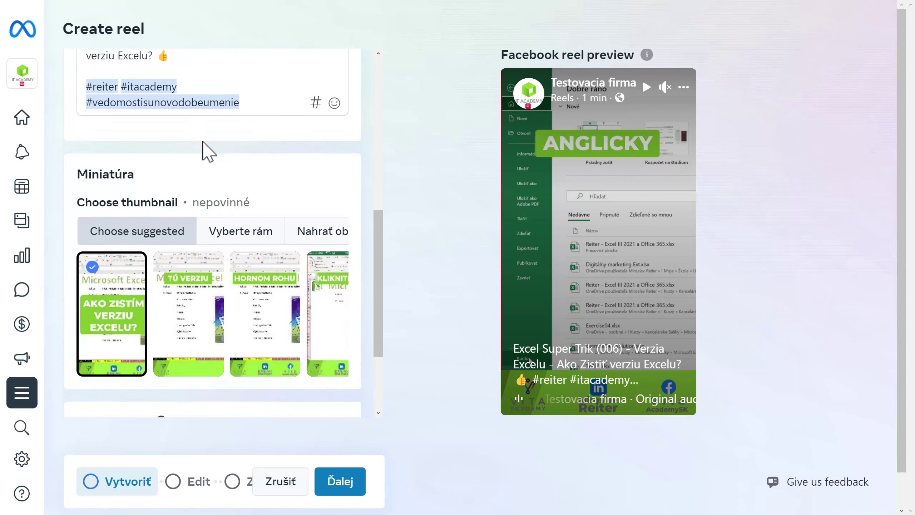
scroll(201, 146, down, 2)
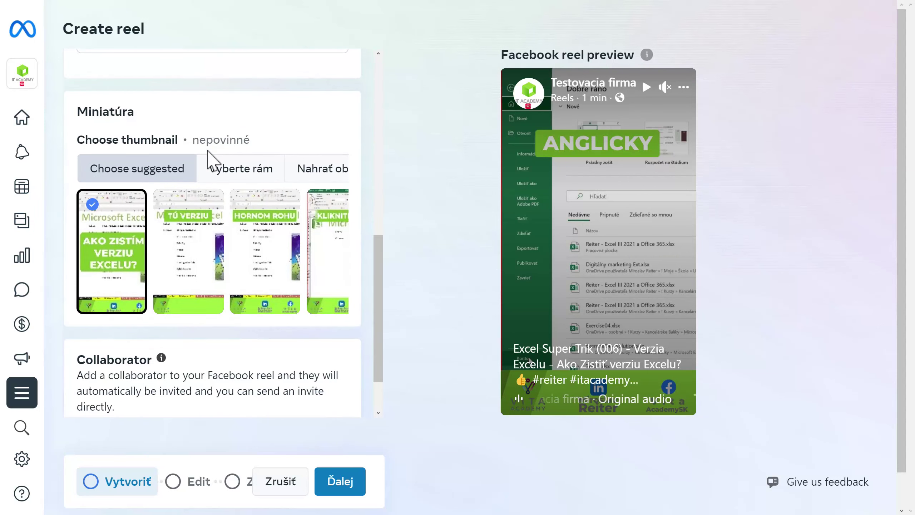